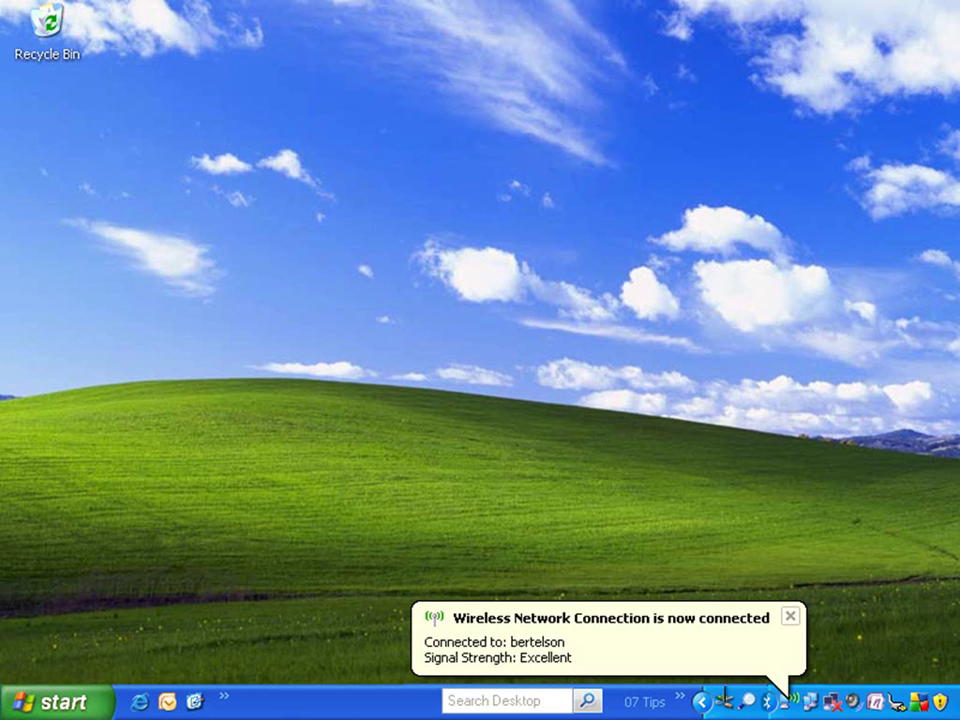
# Step: Close the wireless, CD files, local area connection, AVG antivirus and new hardware balloons in XP
pyautogui.click(790, 616)
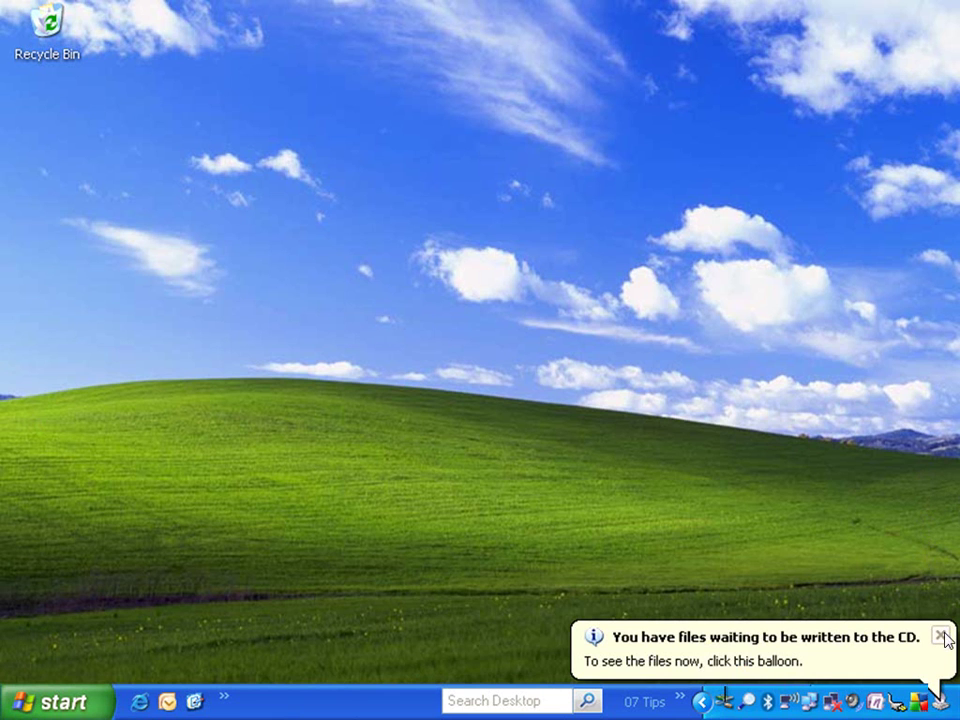
pyautogui.click(940, 637)
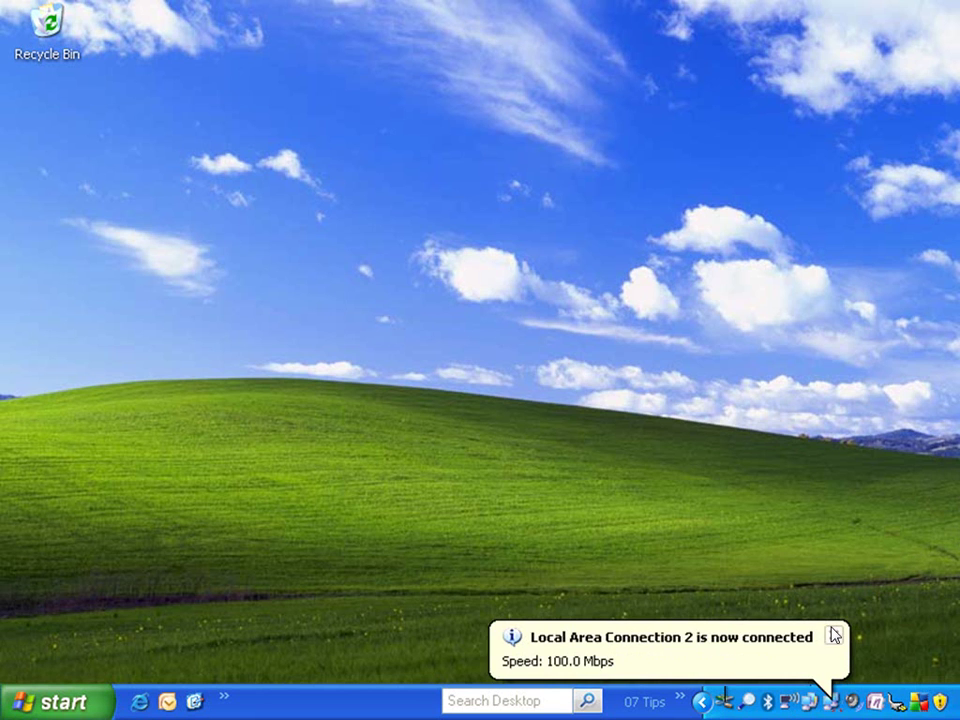
pyautogui.click(833, 635)
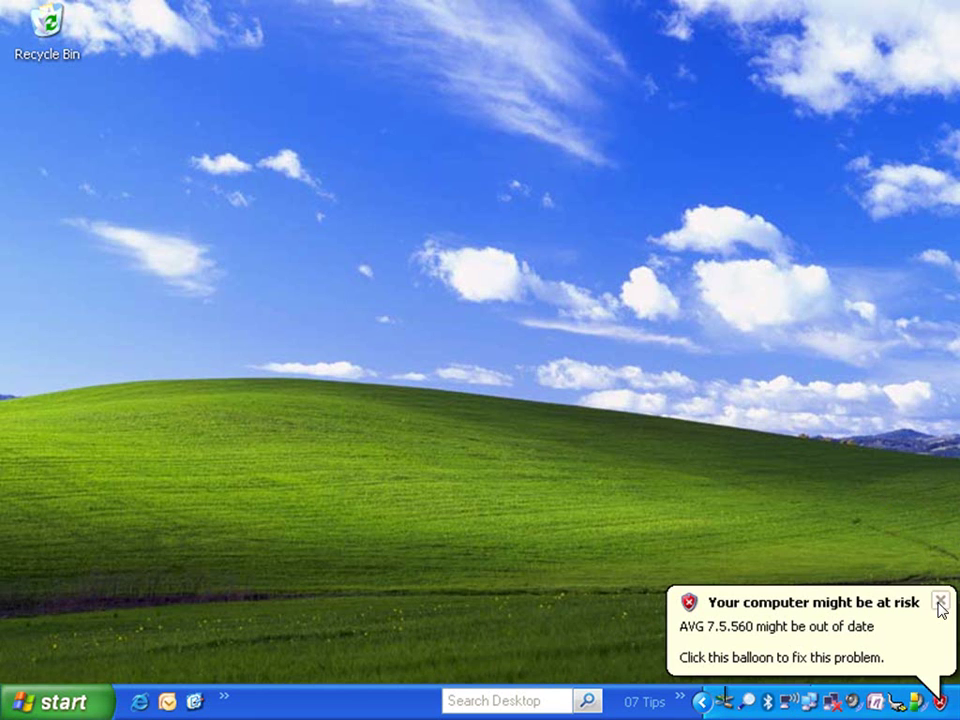
pyautogui.click(834, 600)
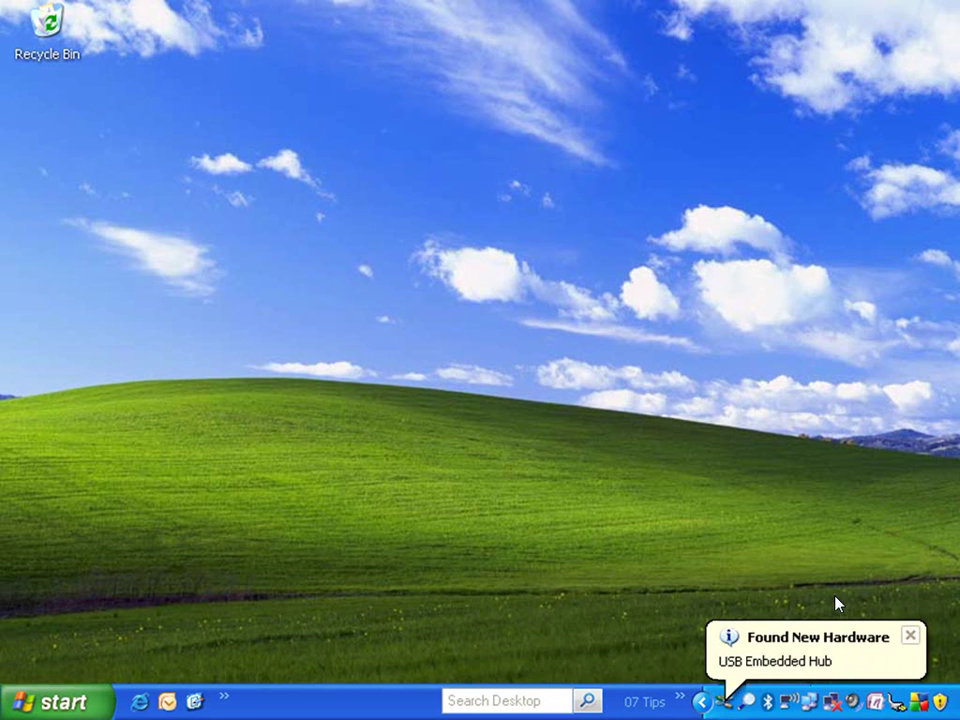
pyautogui.click(729, 636)
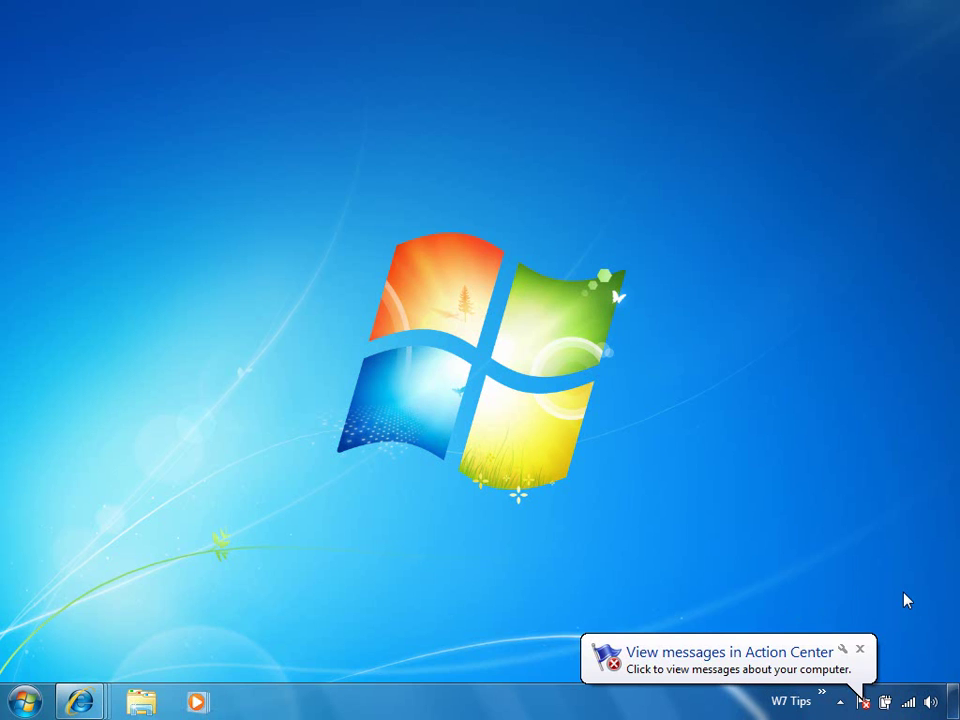
# Step: Open the tray flag flyout listing the firewall and Windows Update messages
pyautogui.click(858, 698)
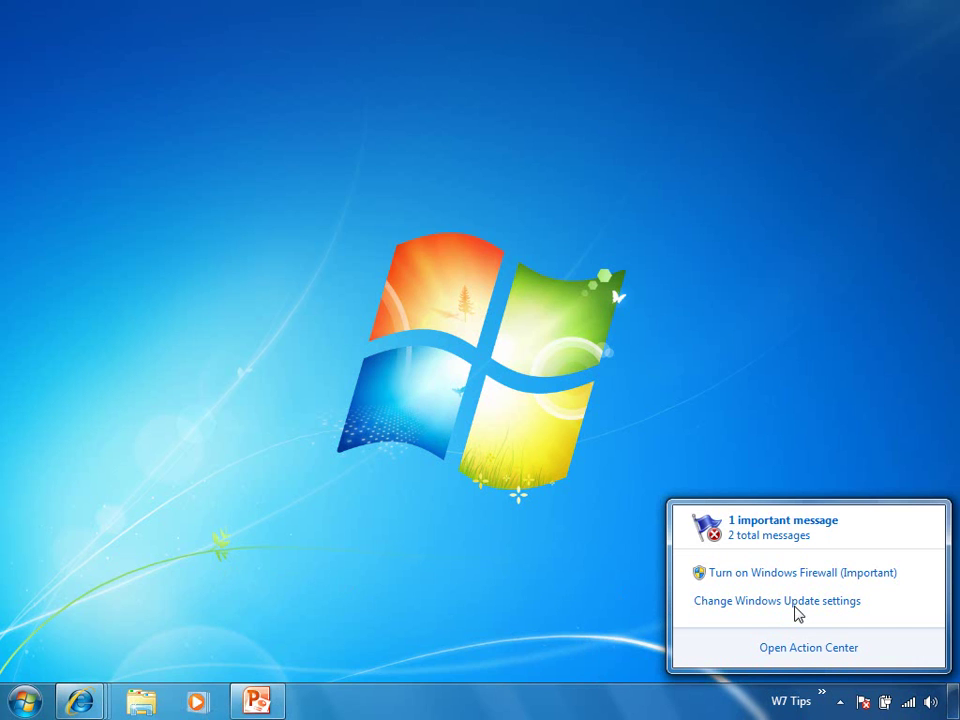
# Step: From the full Action Center, set Windows Update to 'Install updates automatically (recommended)'
pyautogui.click(826, 655)
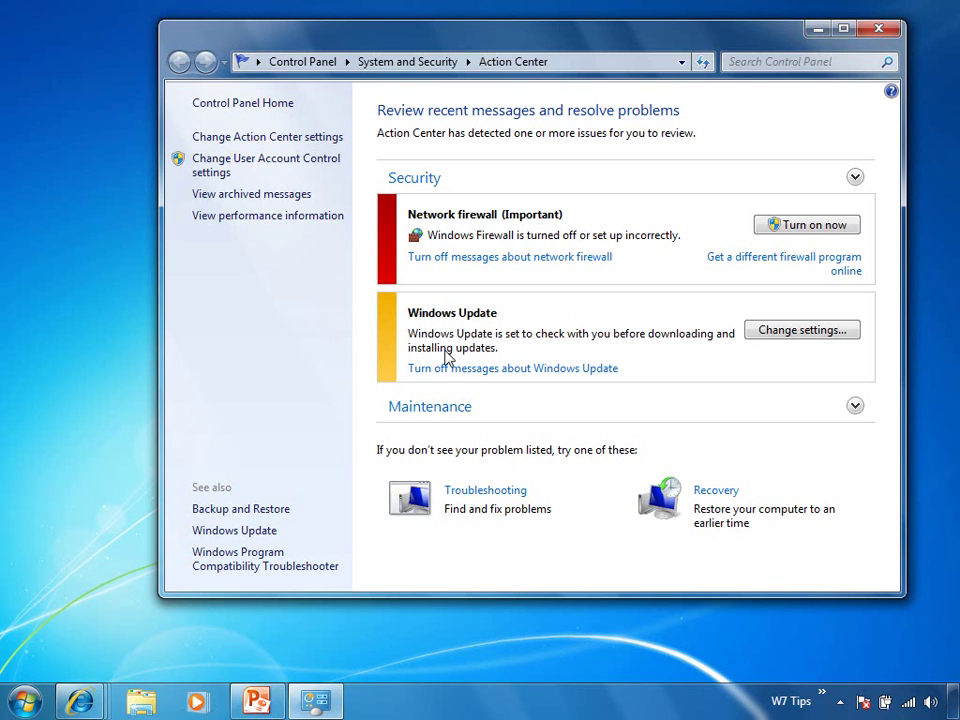
pyautogui.click(772, 334)
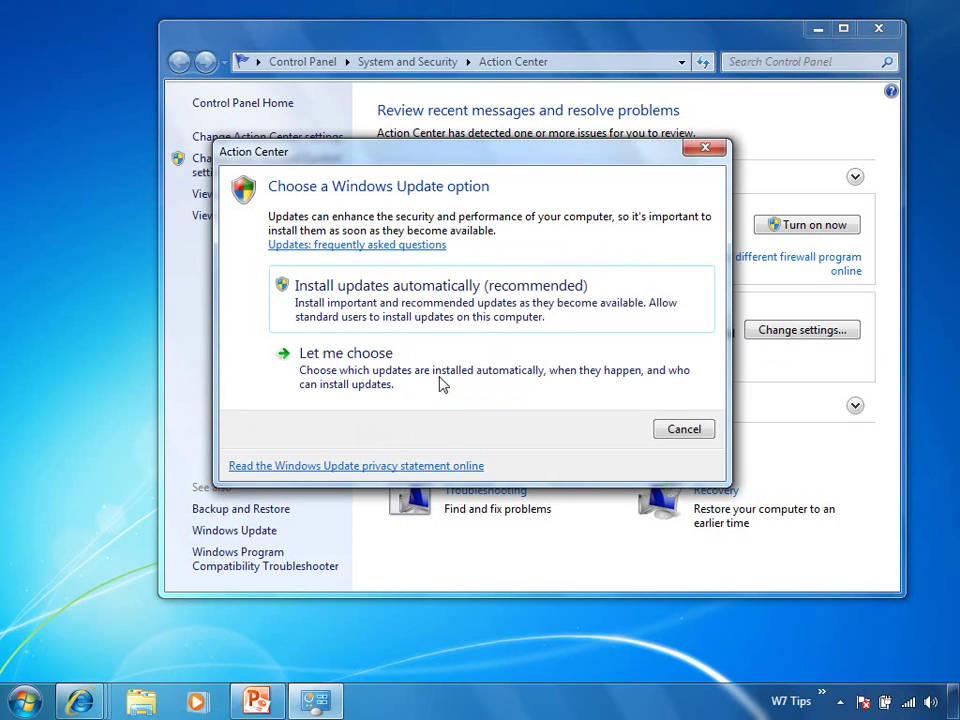
pyautogui.click(337, 305)
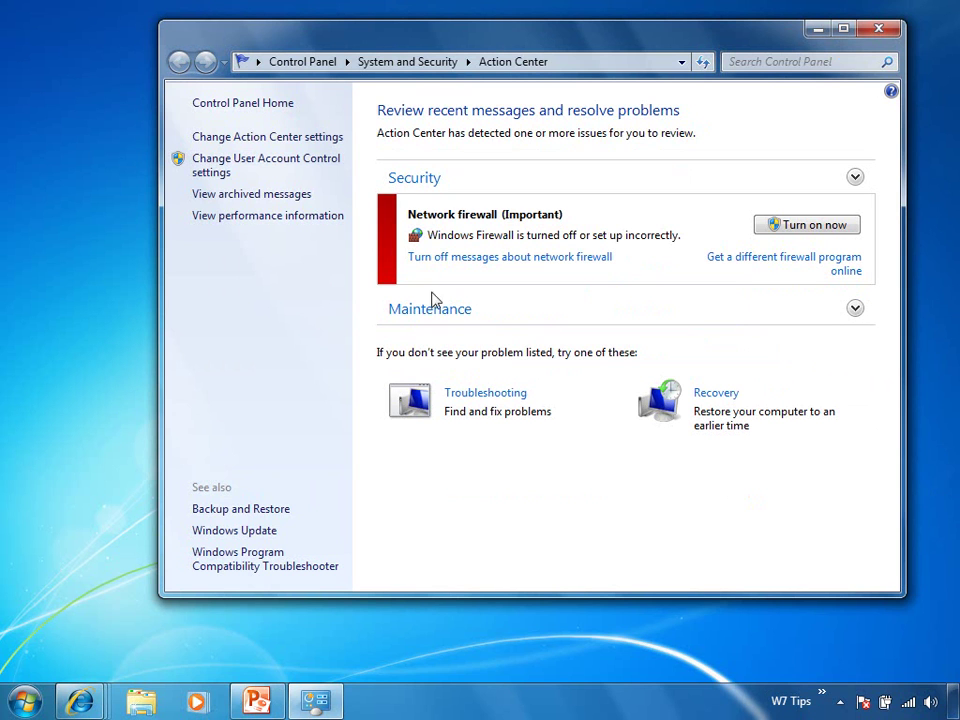
# Step: Turn on Windows Firewall from the Network firewall warning in Action Center
pyautogui.click(789, 224)
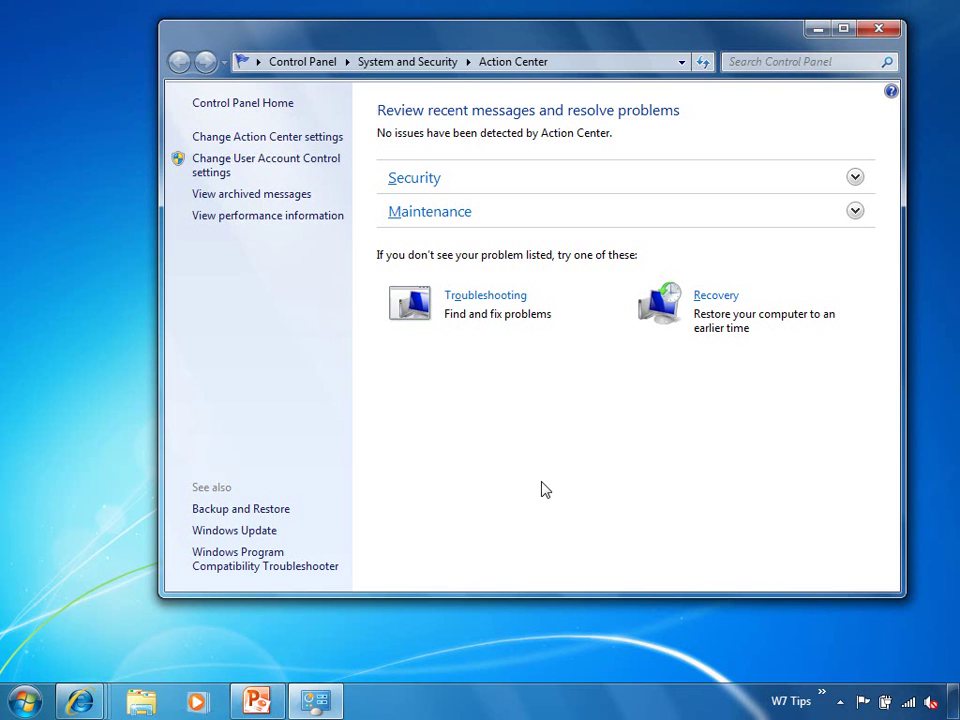
# Step: Launch the 'Troubleshoot audio playback' task from the Troubleshooting page's Hardware and Sound section
pyautogui.click(484, 297)
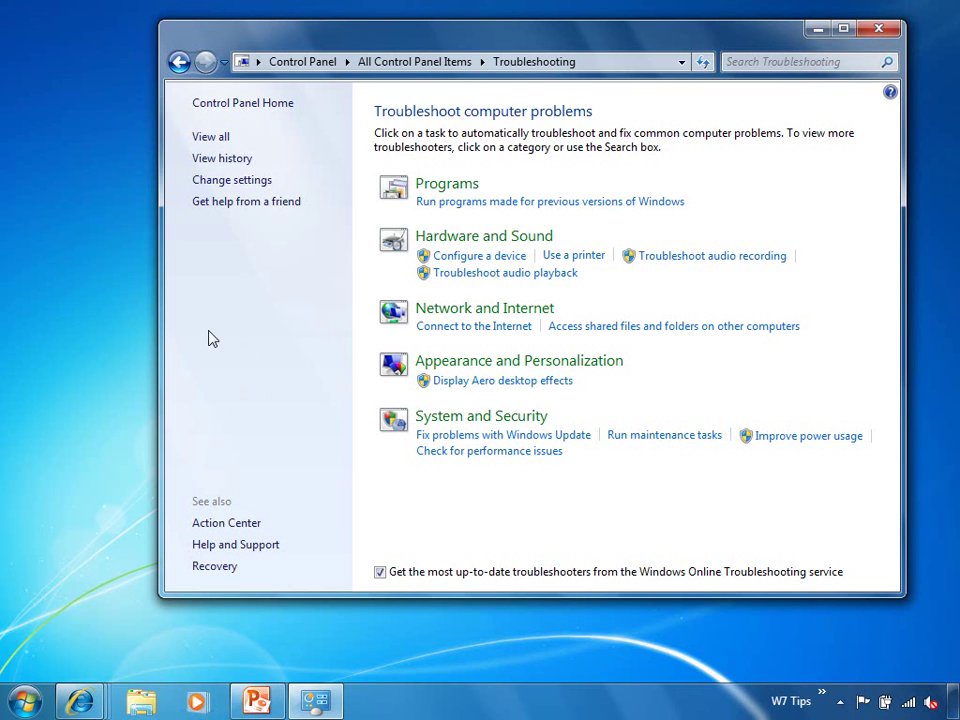
pyautogui.click(478, 278)
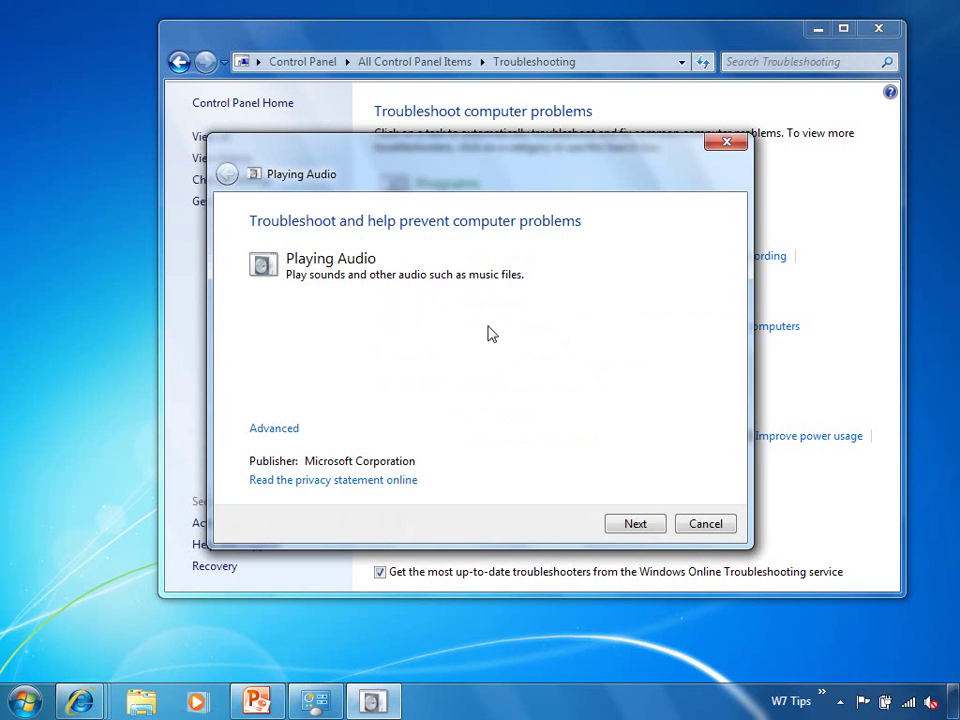
# Step: Run the audio troubleshooter on Speakers / Headphones with automatic repairs, then close it
pyautogui.click(265, 430)
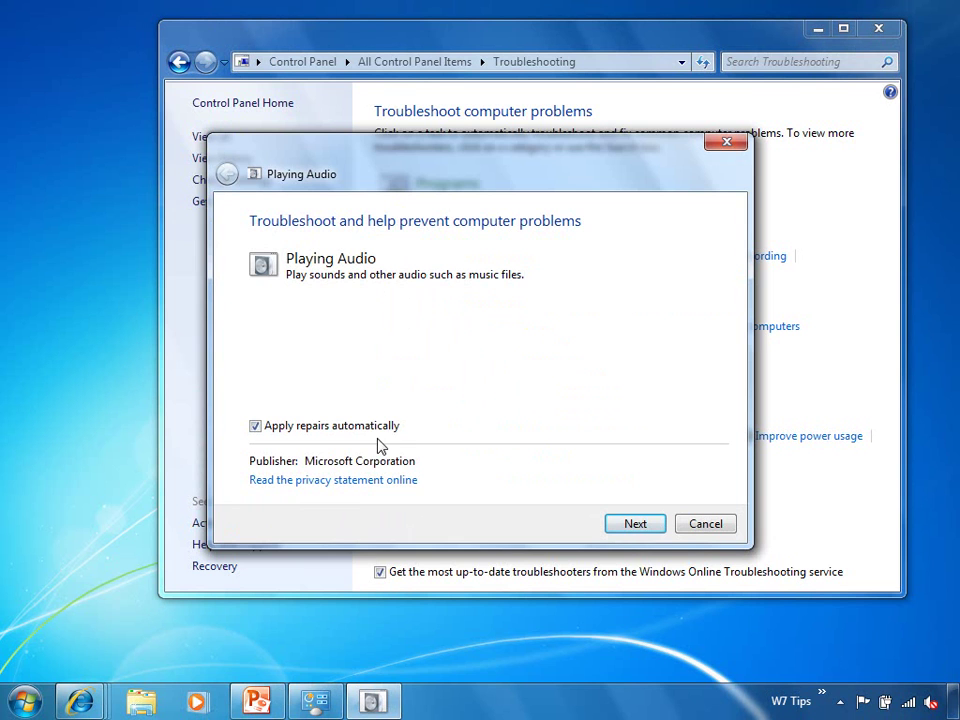
pyautogui.click(642, 523)
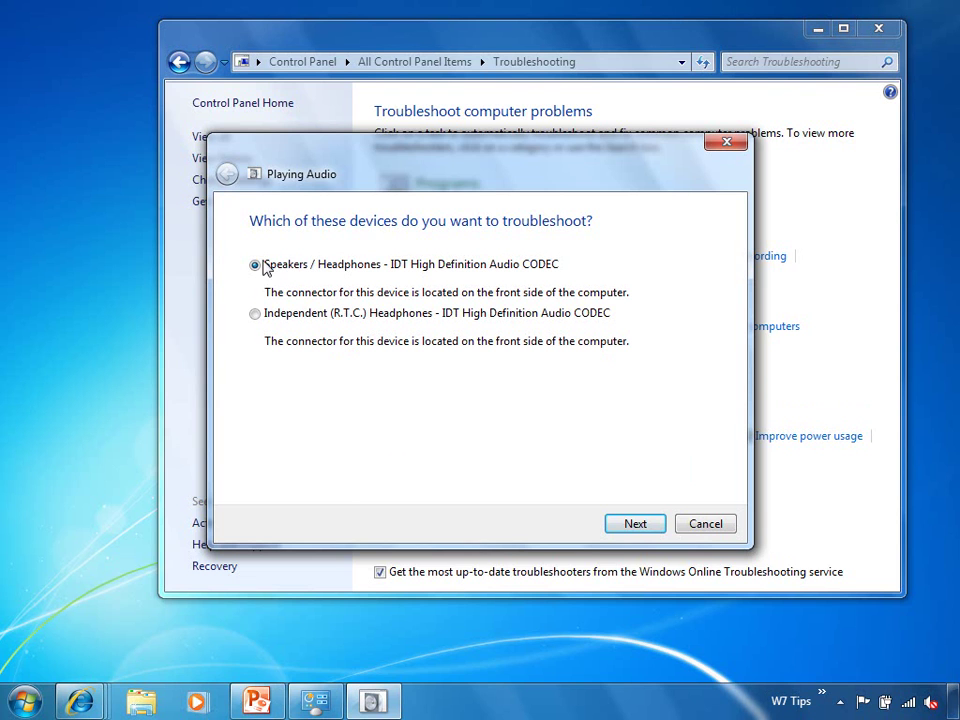
pyautogui.click(645, 526)
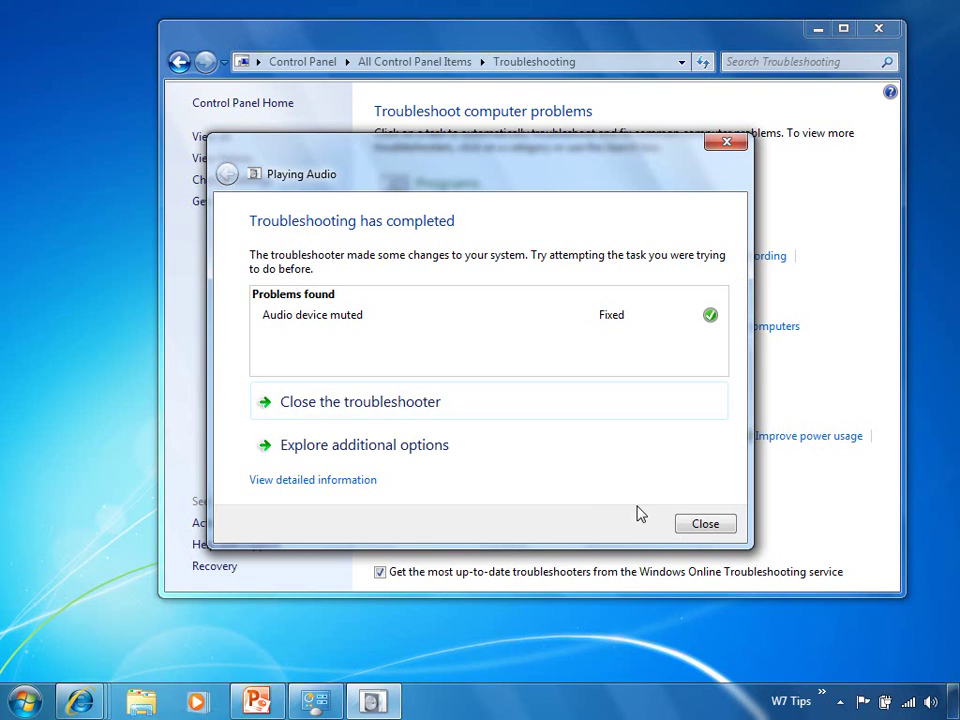
pyautogui.click(704, 525)
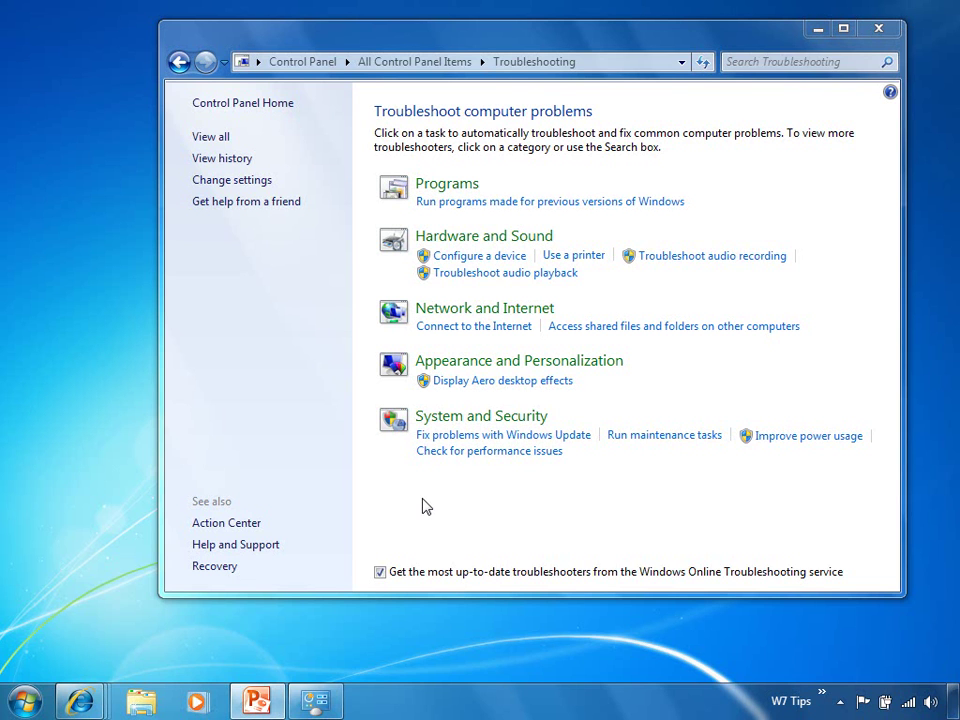
# Step: Close the Troubleshooting Control Panel window with Alt+F4
pyautogui.hotkey('alt', 'F4')
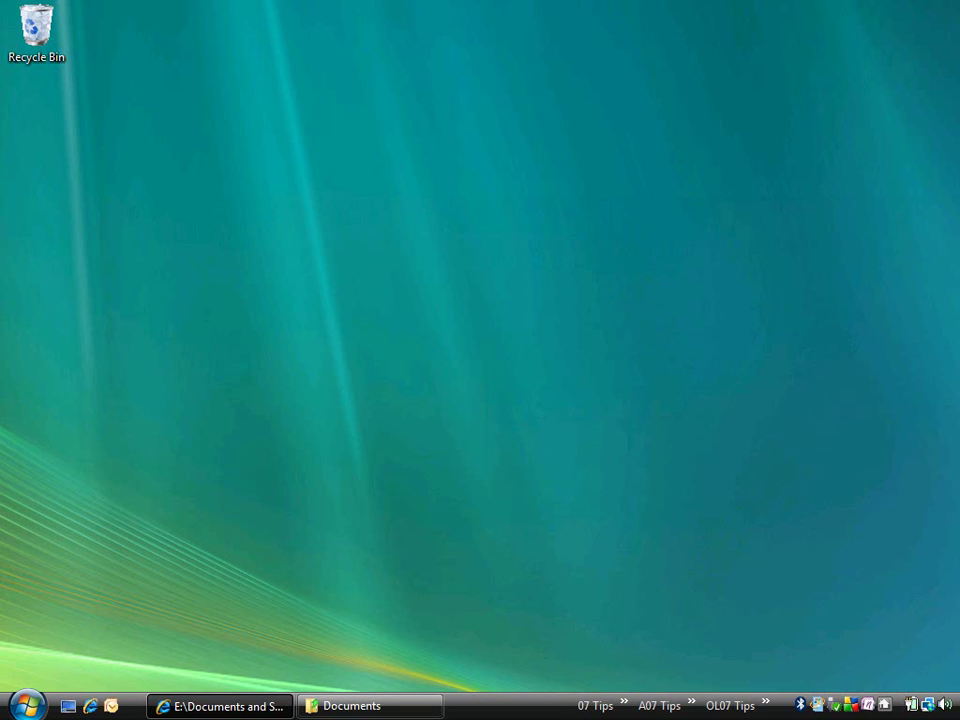
# Step: Download and run the Windows 7 Upgrade Advisor setup, approving the Vista UAC prompt, then restore Documents
pyautogui.click(172, 711)
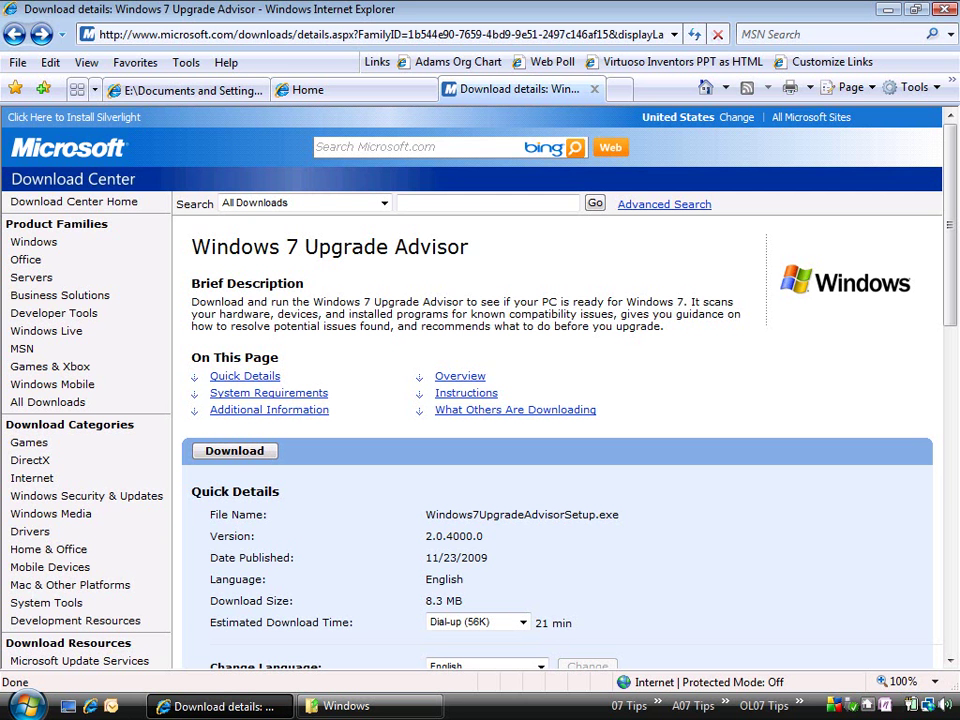
pyautogui.click(264, 451)
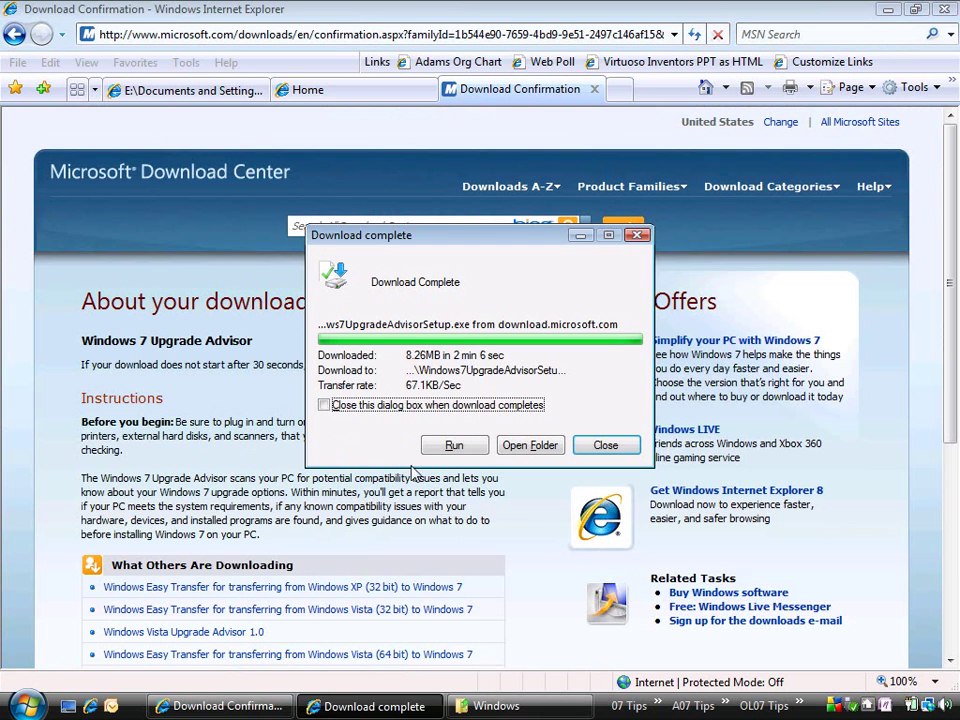
pyautogui.click(440, 445)
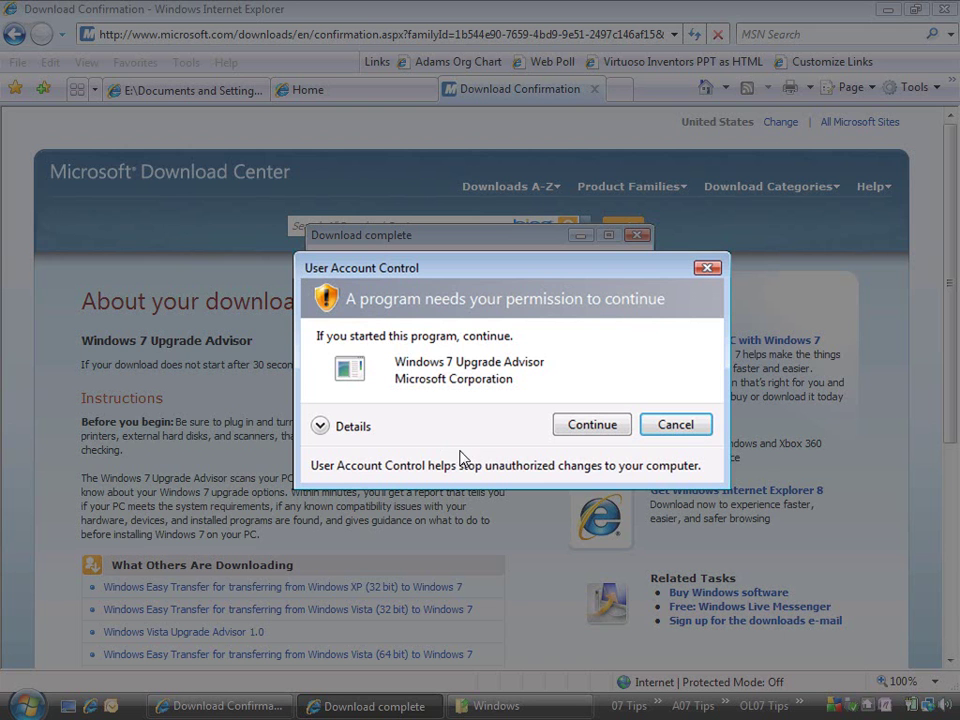
pyautogui.click(563, 428)
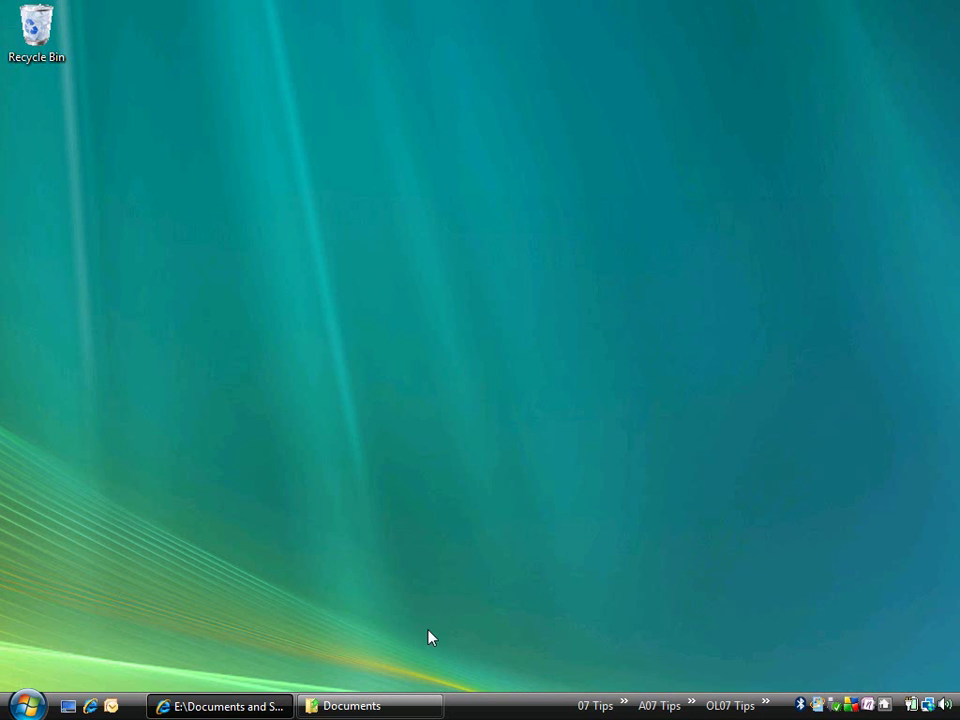
pyautogui.click(358, 702)
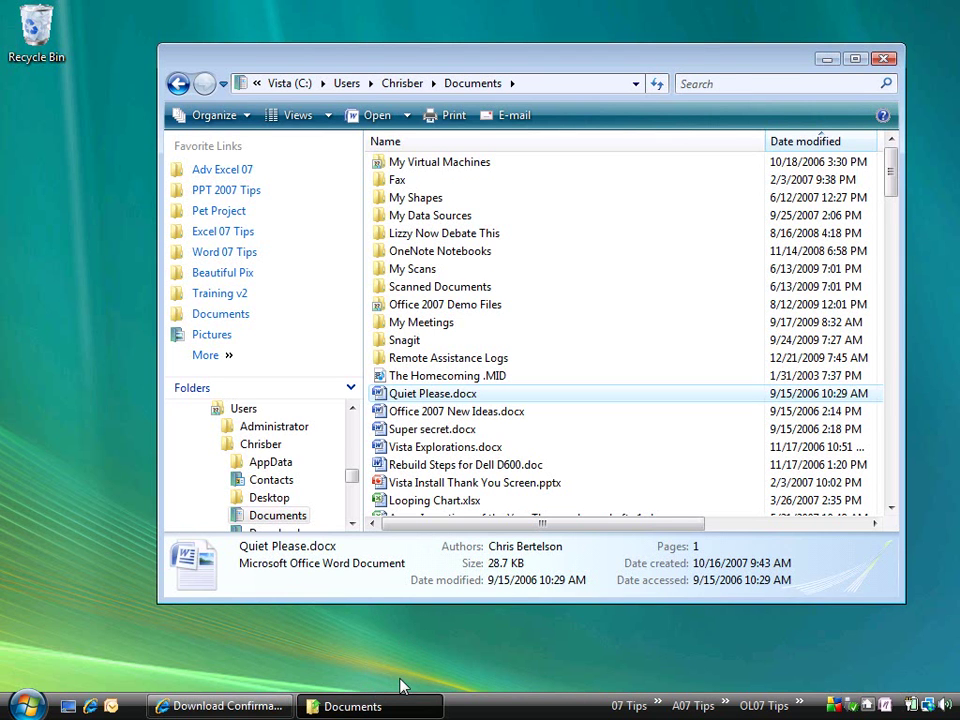
# Step: Copy Quiet Please.docx onto the desktop, approve the UAC prompt, and minimize Documents
pyautogui.rightClick(398, 399)
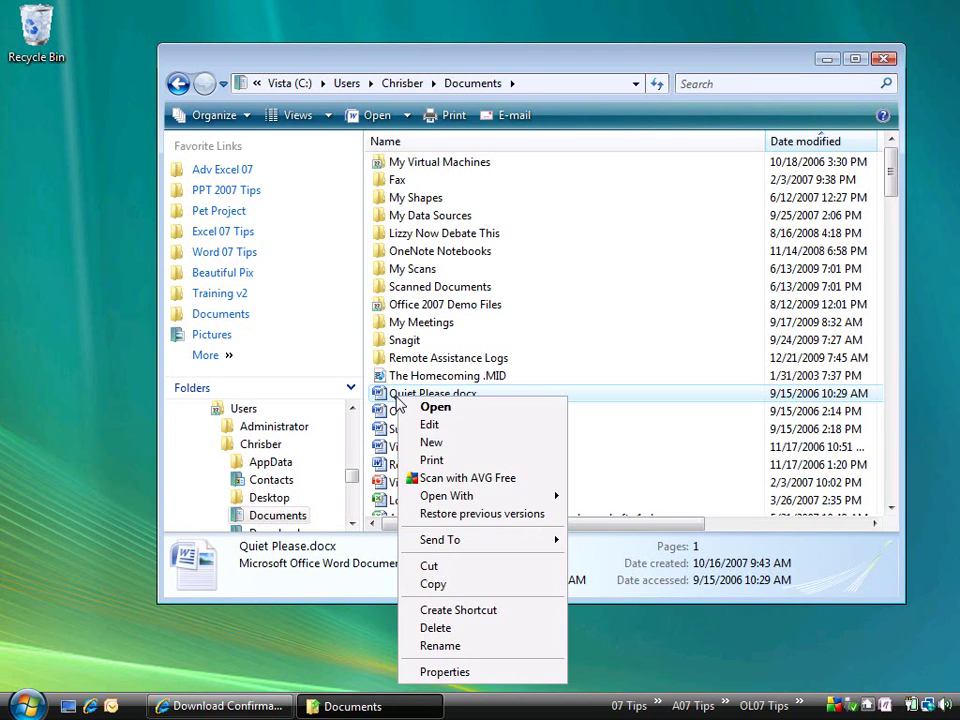
pyautogui.click(440, 585)
pyautogui.rightClick(32, 172)
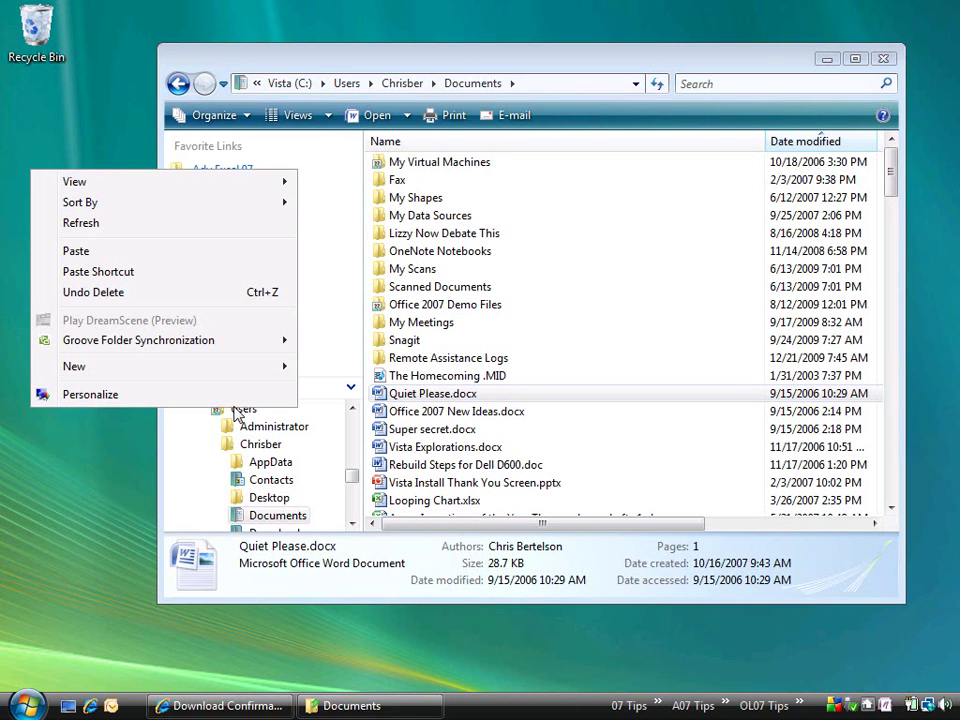
pyautogui.click(80, 254)
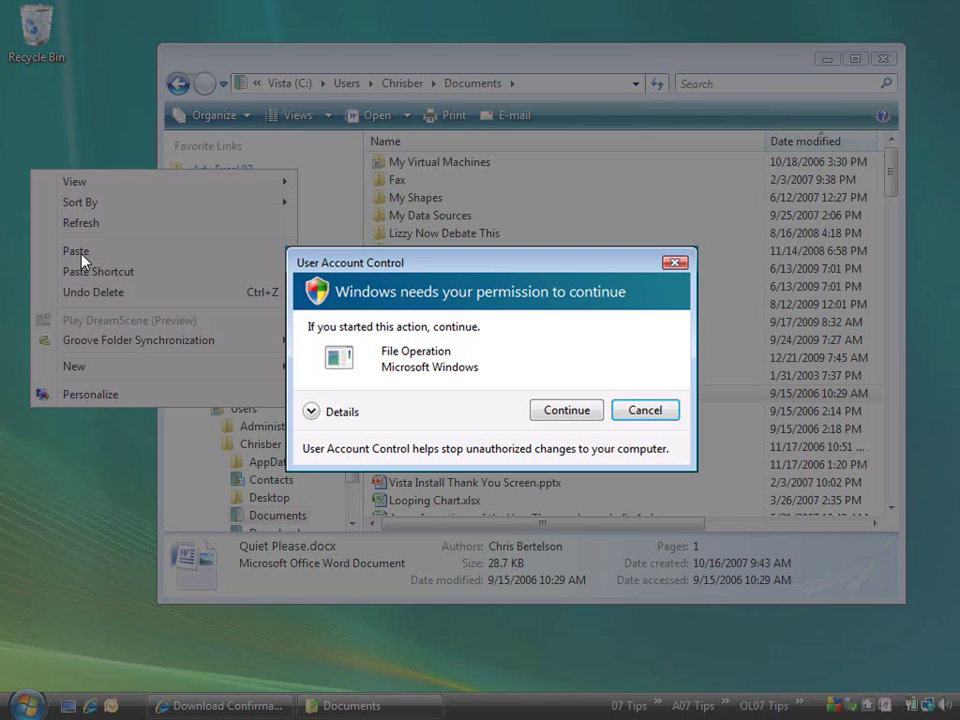
pyautogui.click(549, 418)
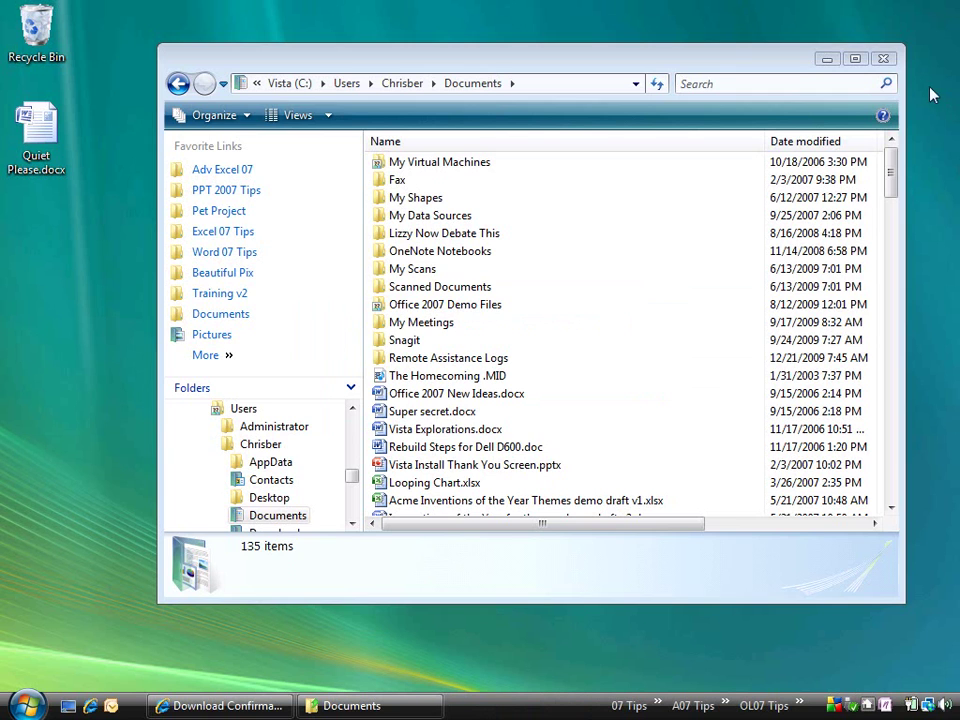
pyautogui.click(827, 59)
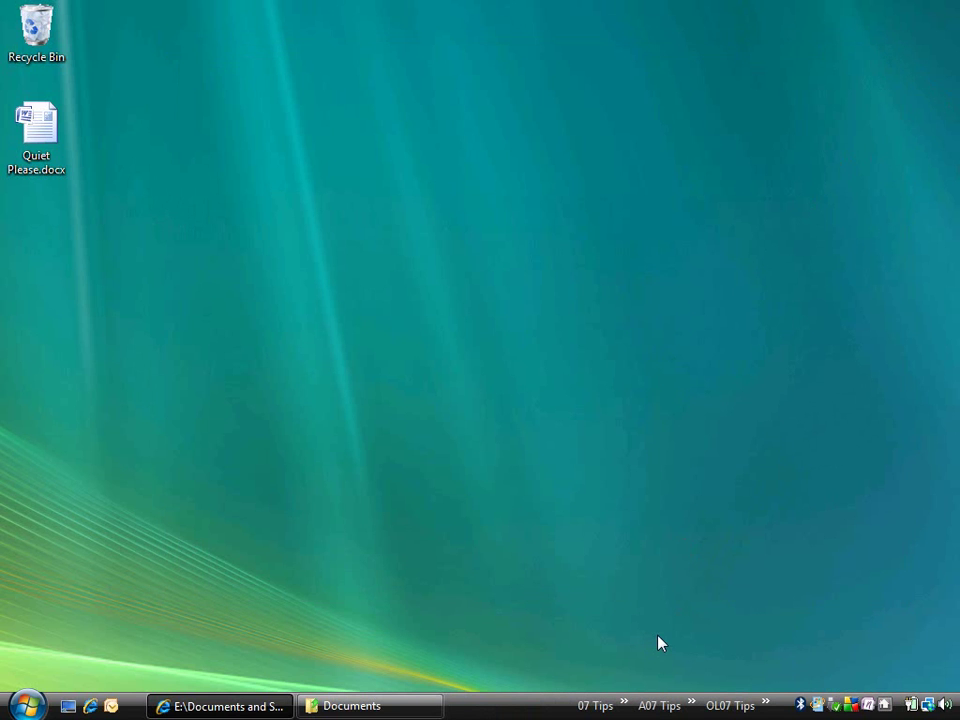
pyautogui.rightClick(873, 716)
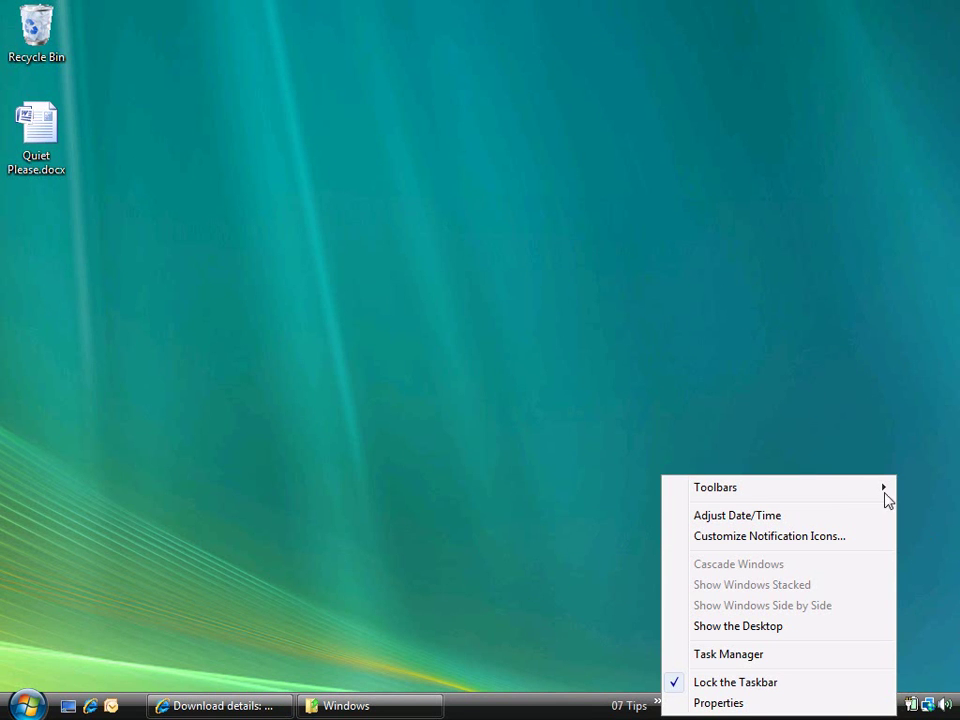
pyautogui.click(768, 517)
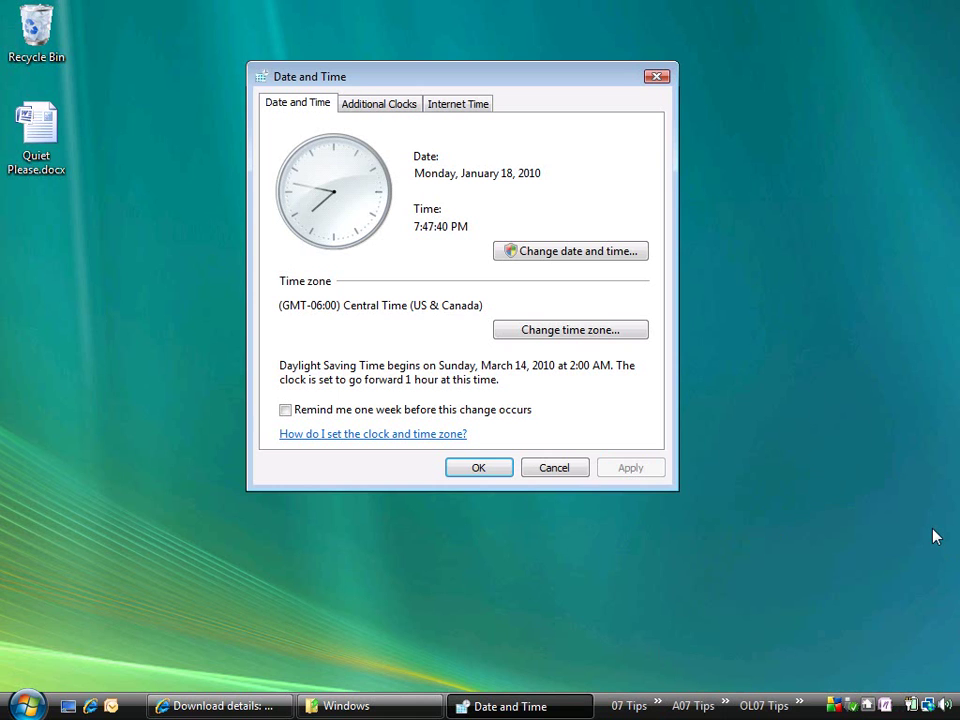
pyautogui.click(536, 256)
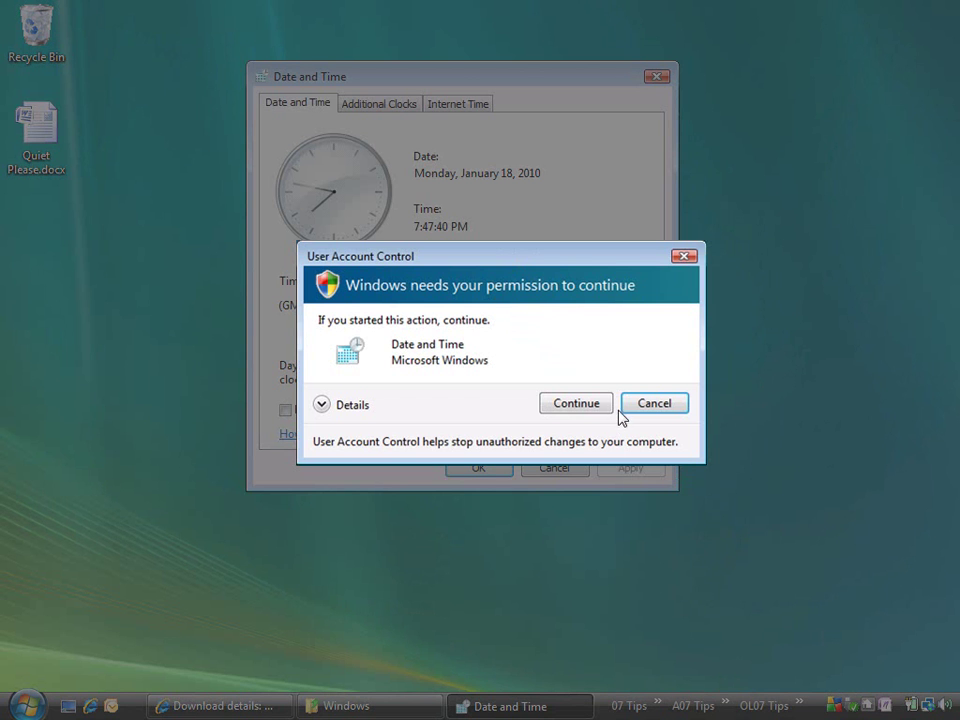
pyautogui.click(578, 406)
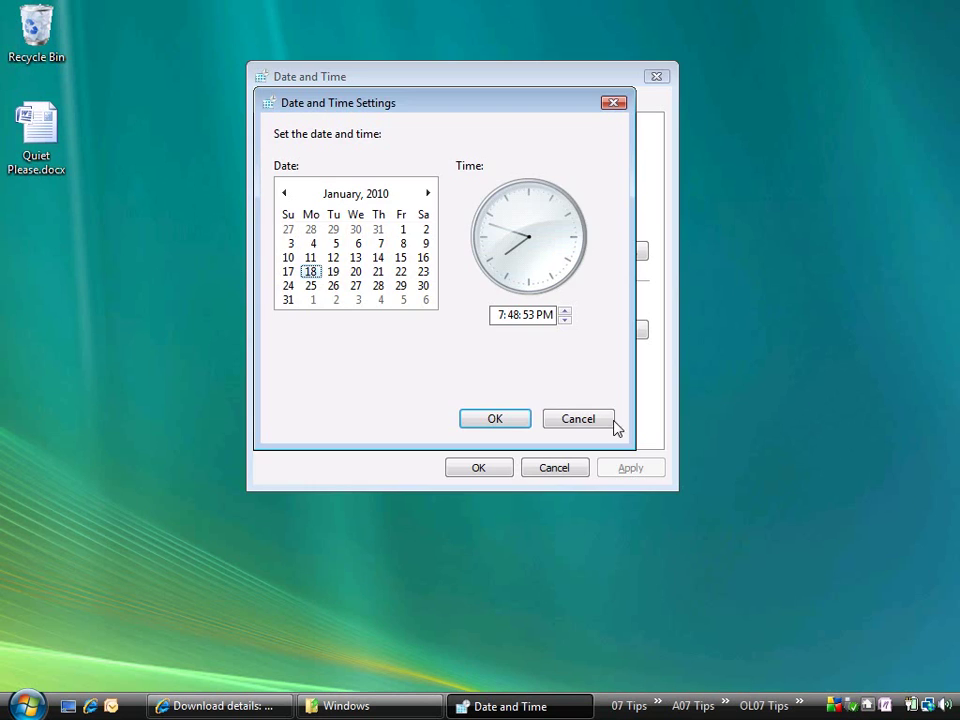
pyautogui.click(608, 424)
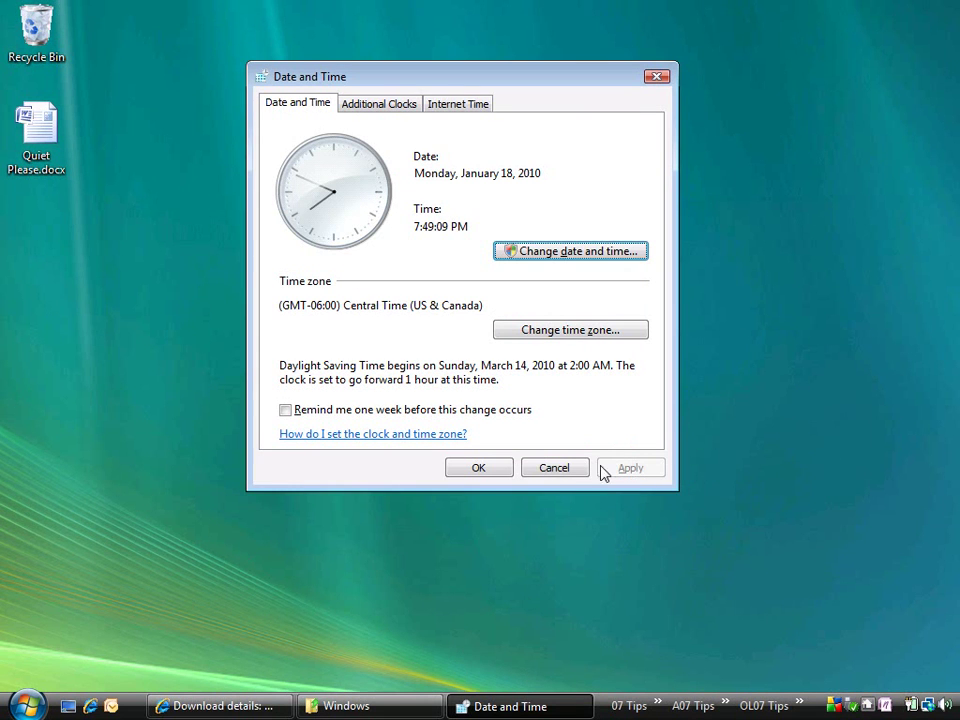
pyautogui.click(566, 469)
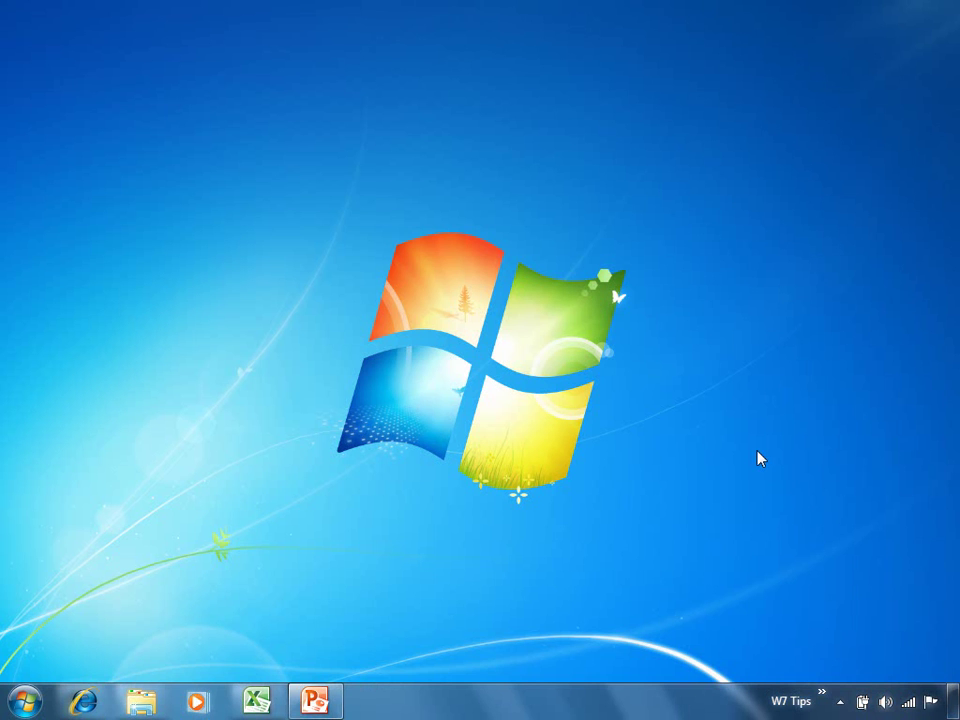
# Step: Open Action Center from the tray flag and go to Change User Account Control settings
pyautogui.click(930, 703)
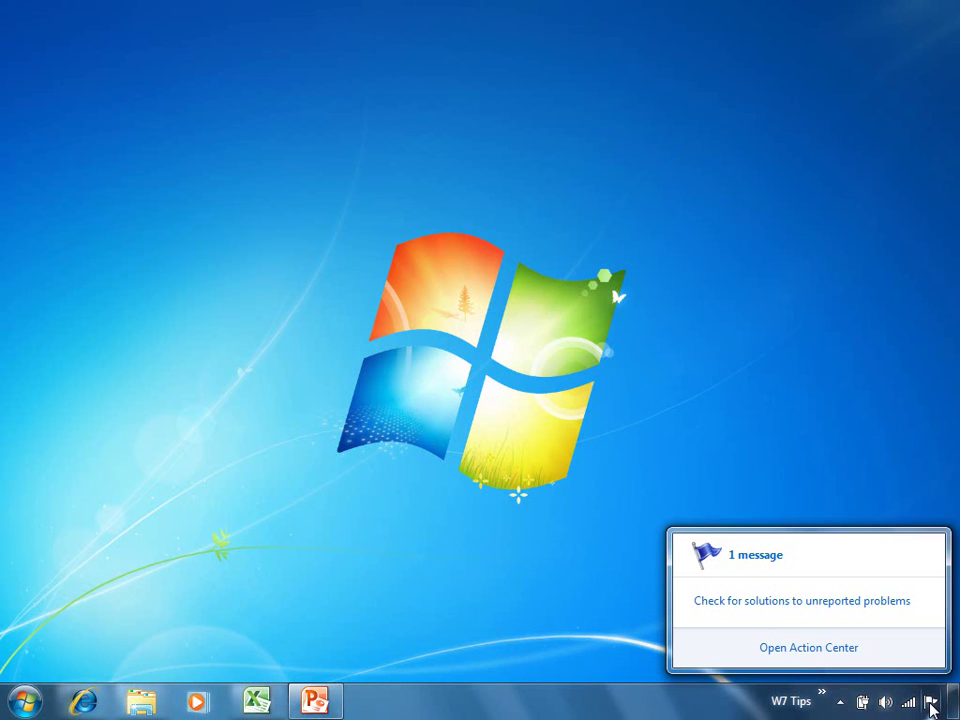
pyautogui.click(832, 648)
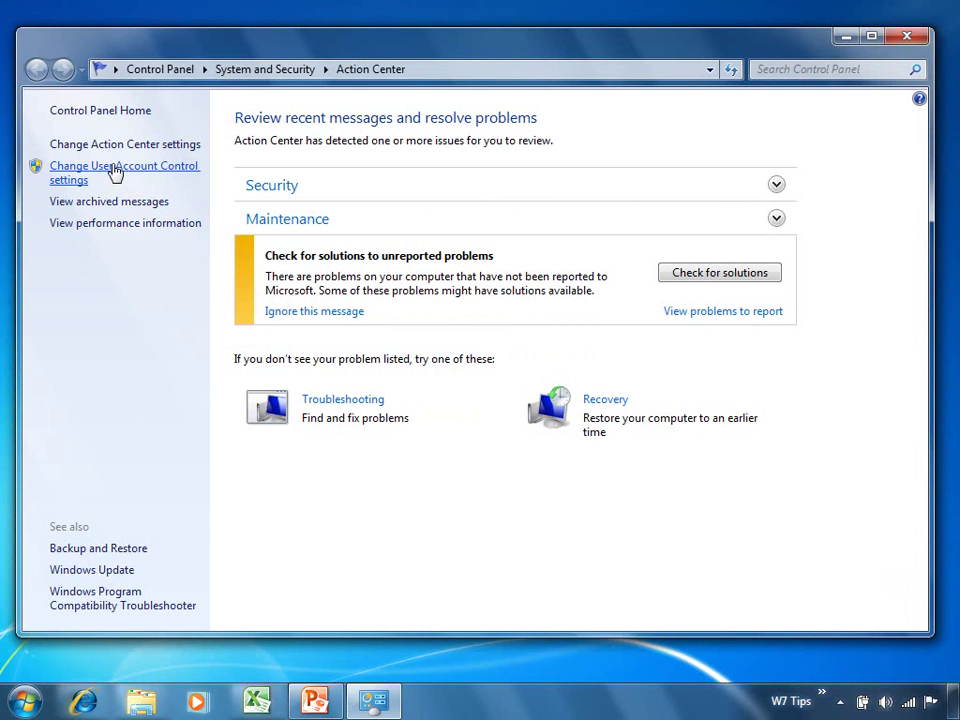
pyautogui.click(115, 172)
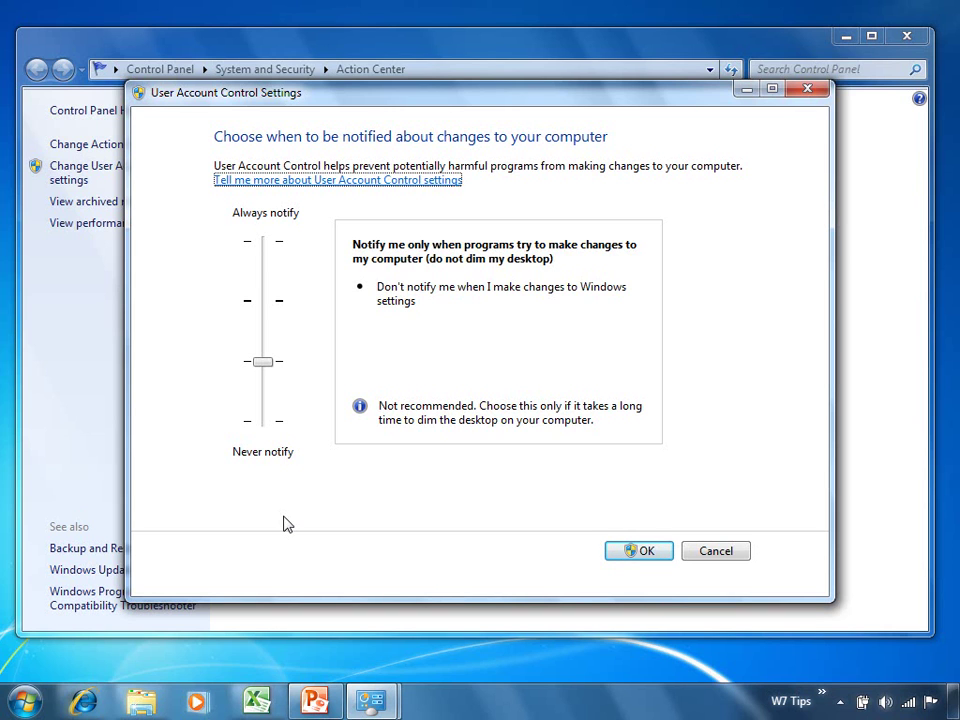
pyautogui.click(256, 364)
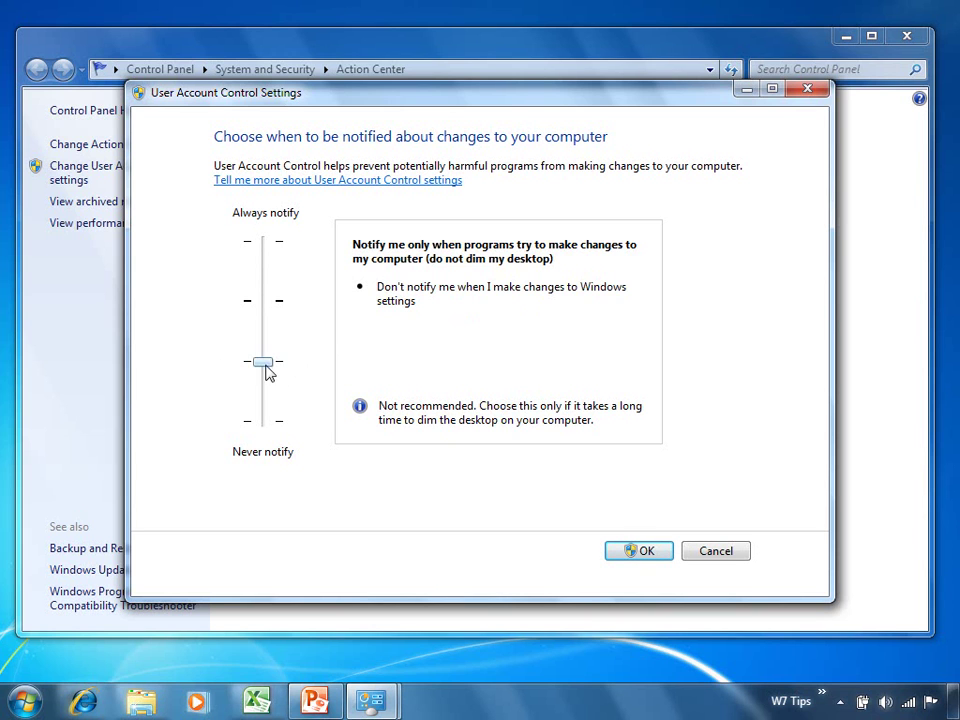
pyautogui.moveTo(268, 370); pyautogui.dragTo(265, 241)
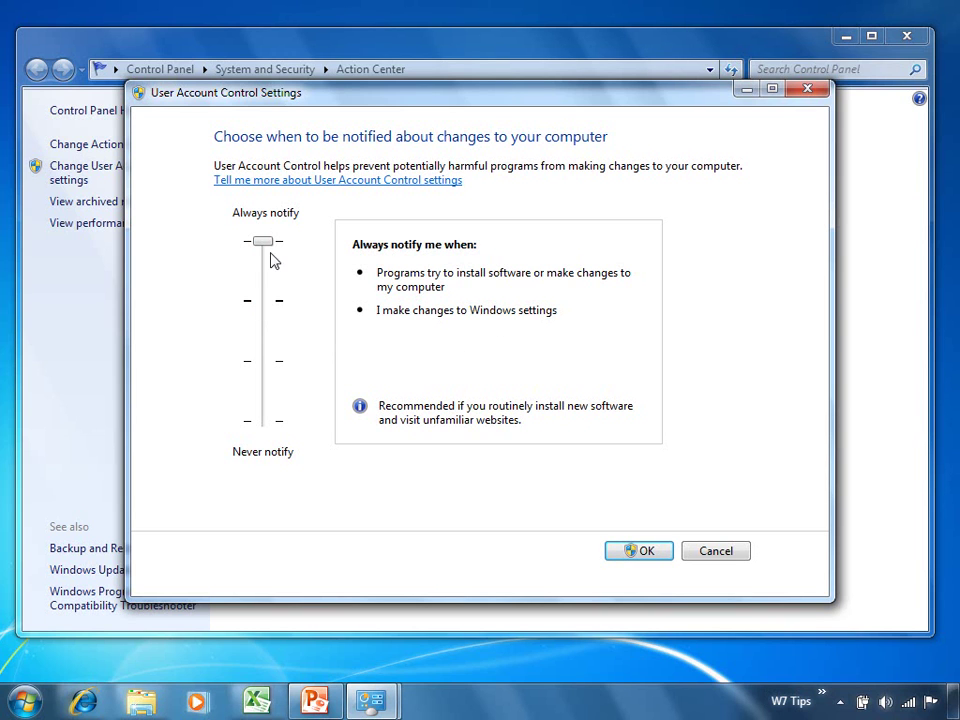
pyautogui.moveTo(263, 246); pyautogui.dragTo(265, 422)
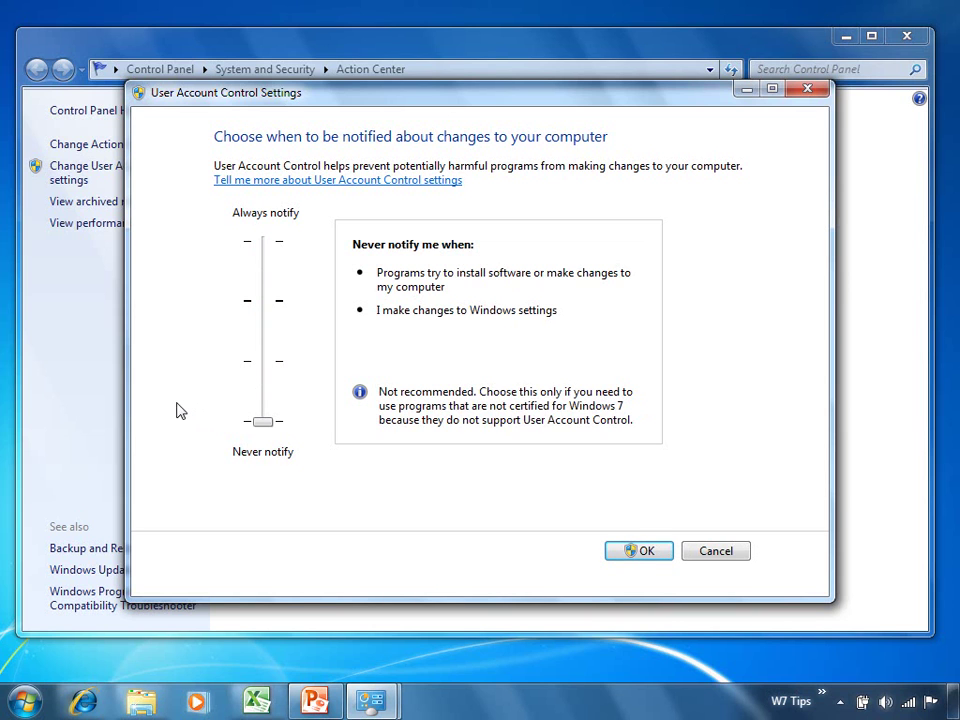
pyautogui.moveTo(264, 422); pyautogui.dragTo(270, 361)
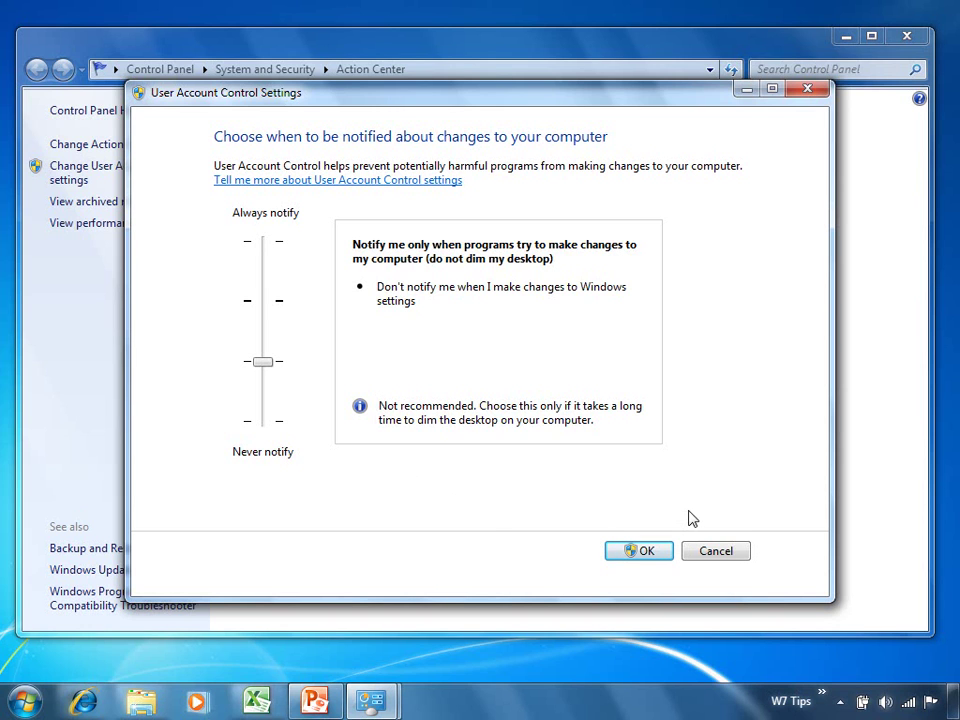
# Step: Cancel the User Account Control Settings changes and close the Action Center window
pyautogui.click(729, 553)
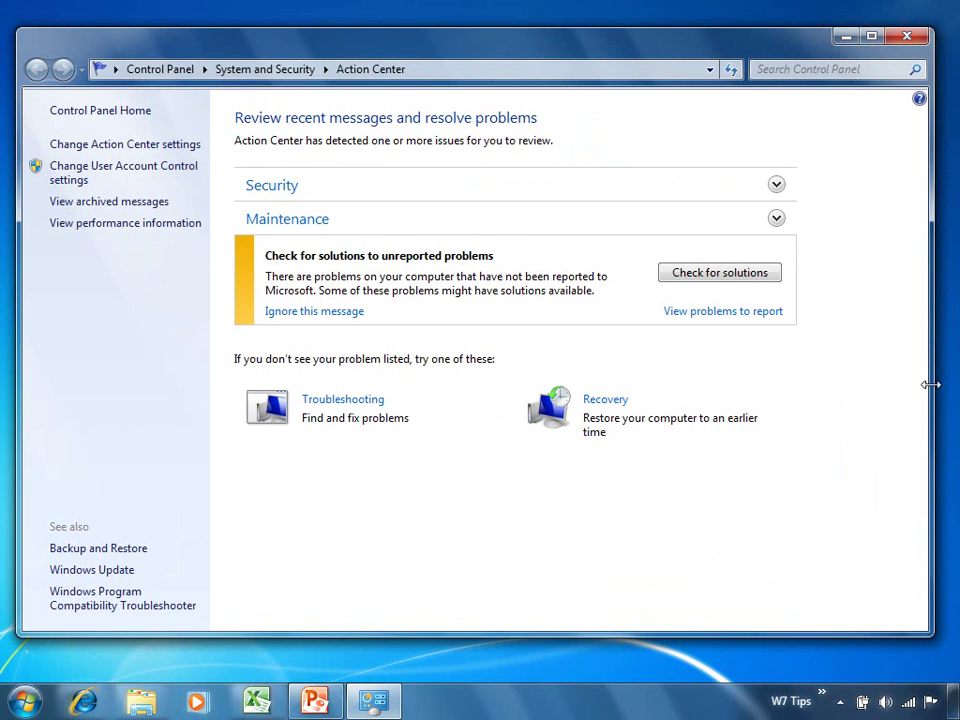
pyautogui.click(906, 35)
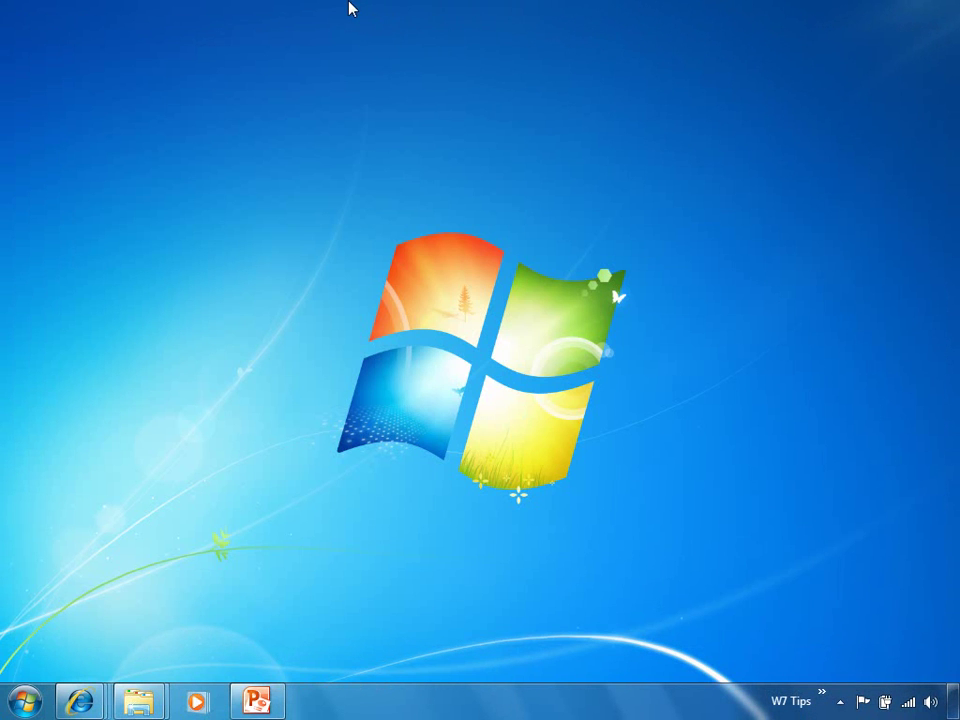